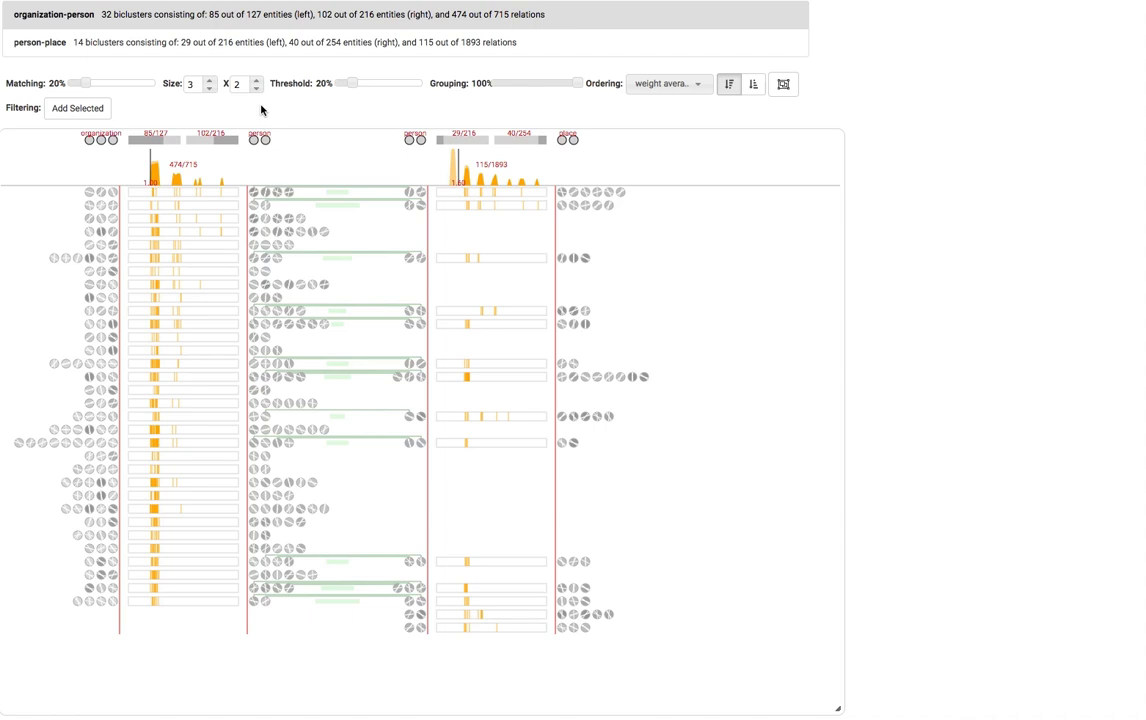
# Set the minimum bicluster size to 2 and the person-place threshold to 17%
pyautogui.click(209, 88)
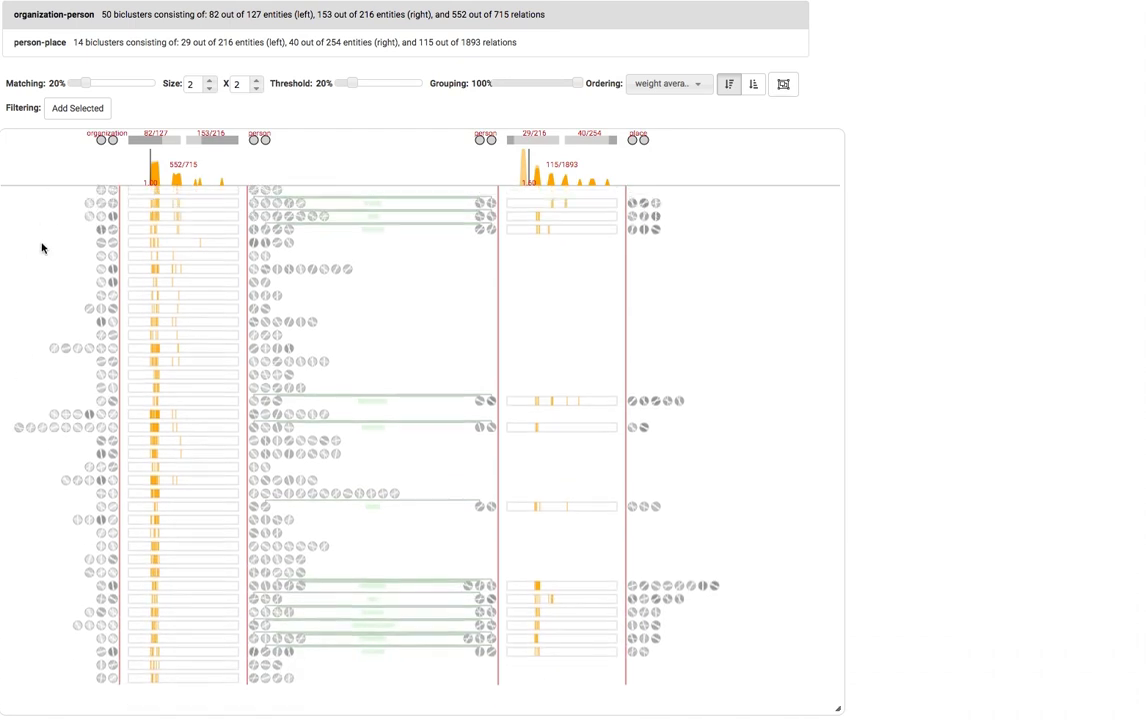
pyautogui.click(250, 42)
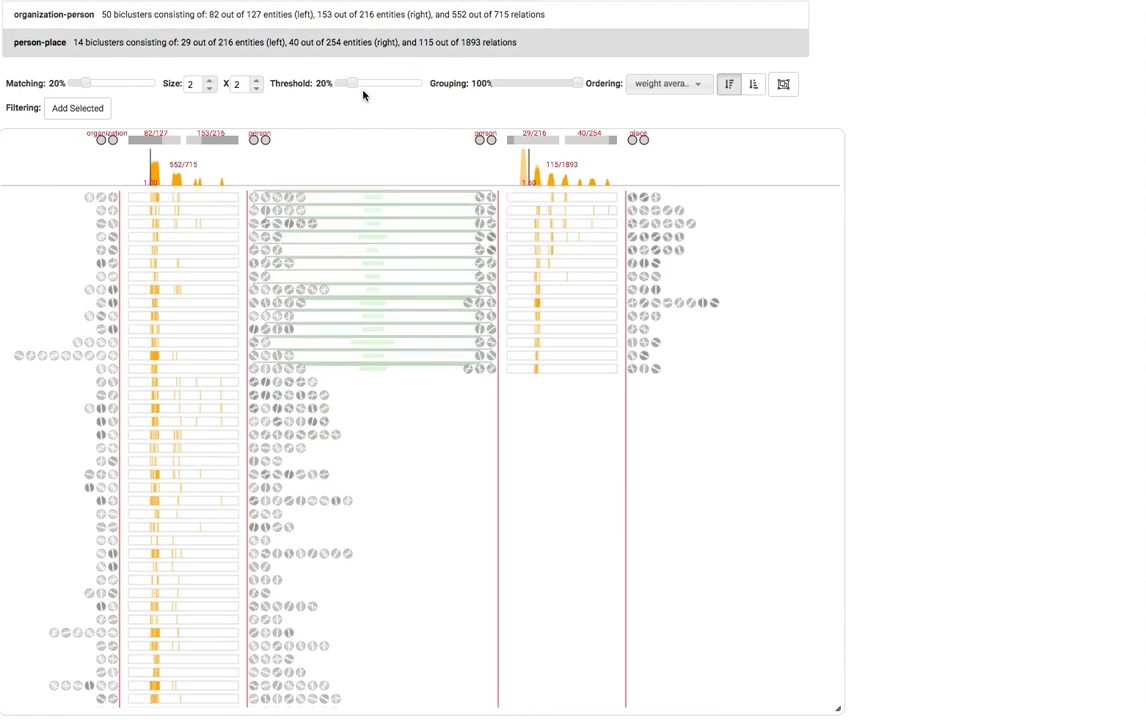
pyautogui.moveTo(353, 83); pyautogui.dragTo(347, 83)
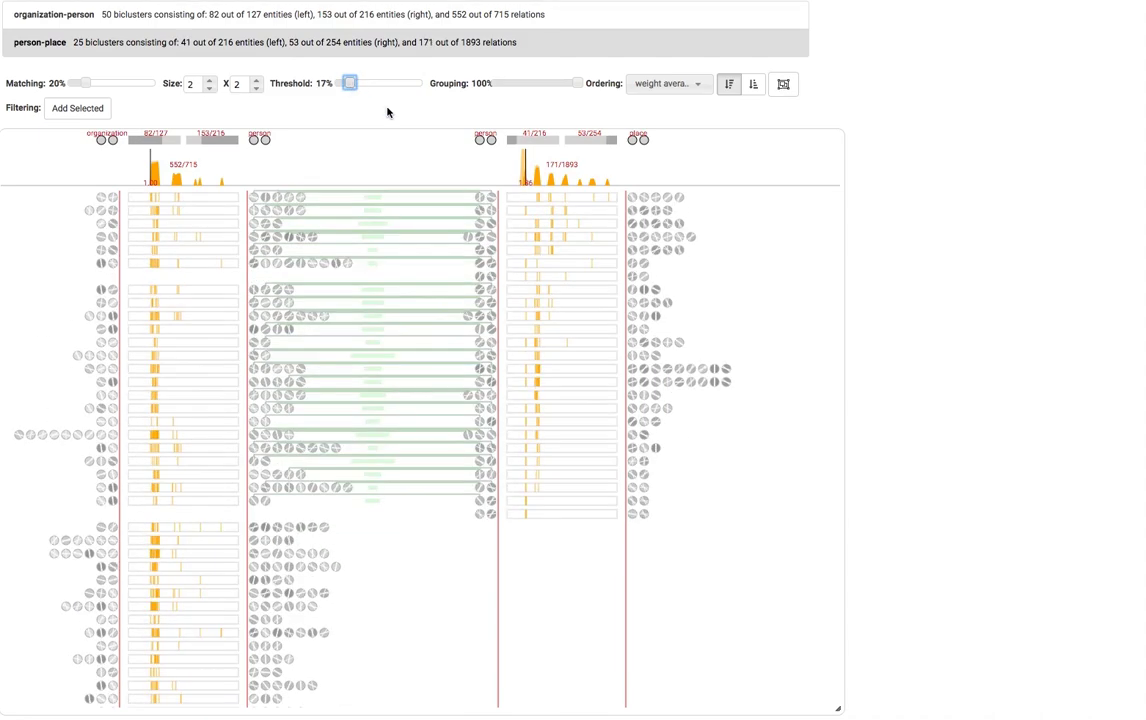
pyautogui.click(364, 16)
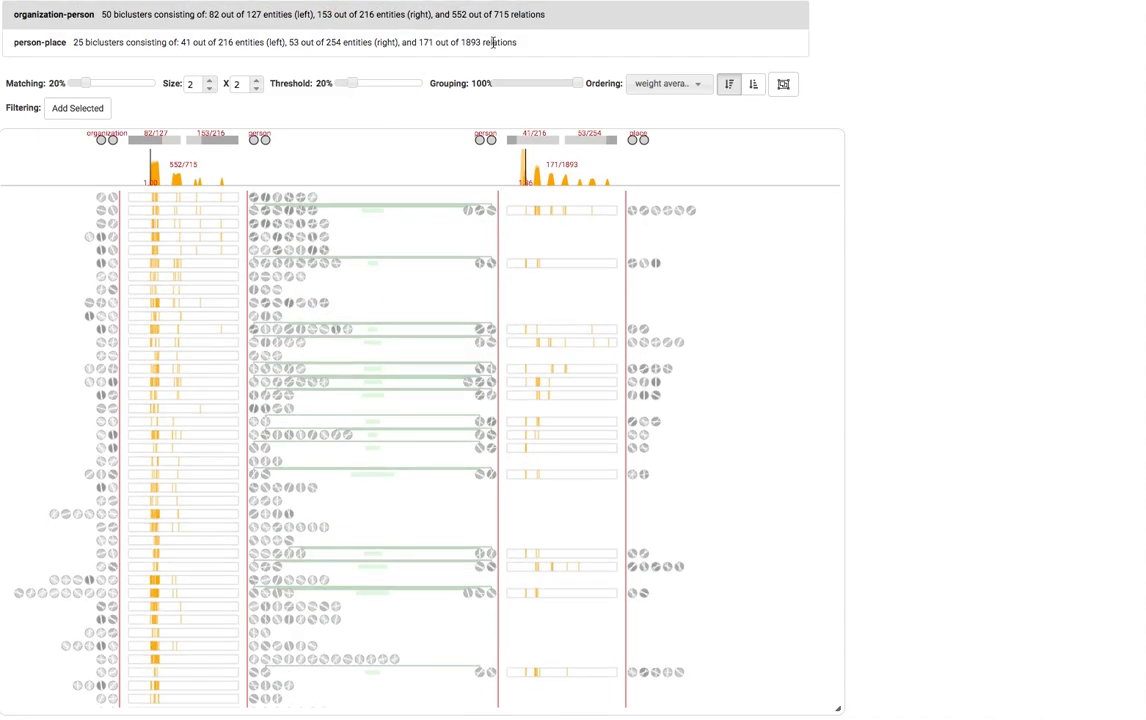
# Order the biclusters by bicluster size and lower matching to 15%
pyautogui.click(693, 86)
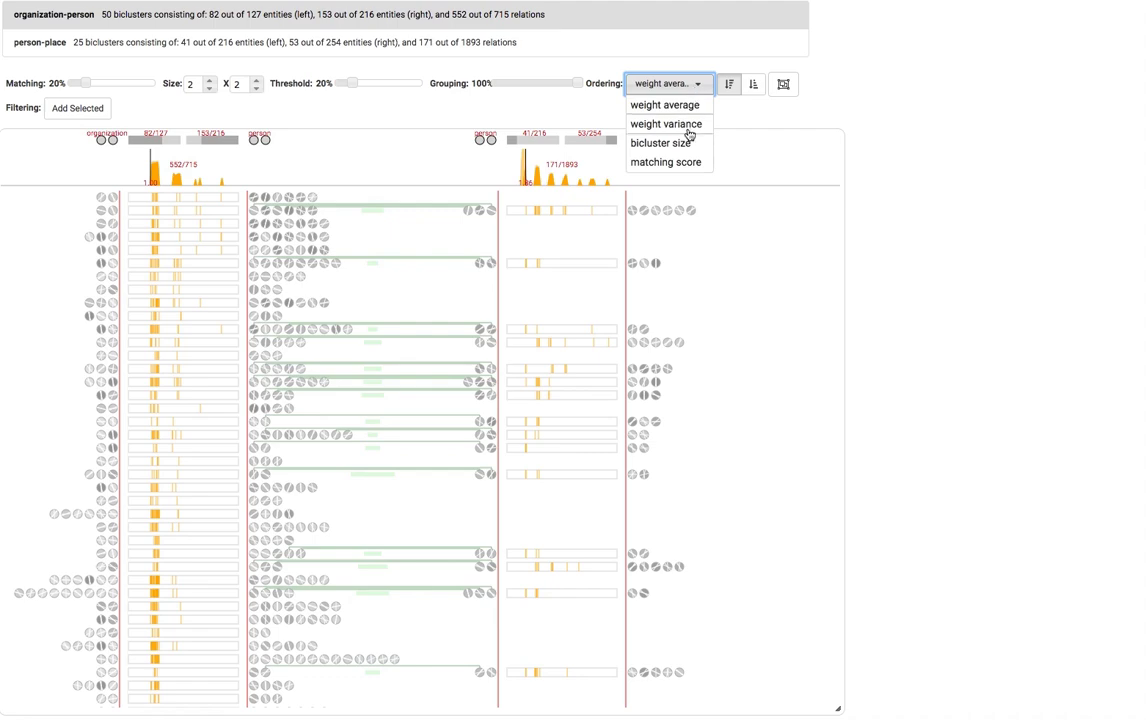
pyautogui.click(688, 124)
pyautogui.click(694, 88)
pyautogui.click(686, 160)
pyautogui.moveTo(86, 83); pyautogui.dragTo(121, 83)
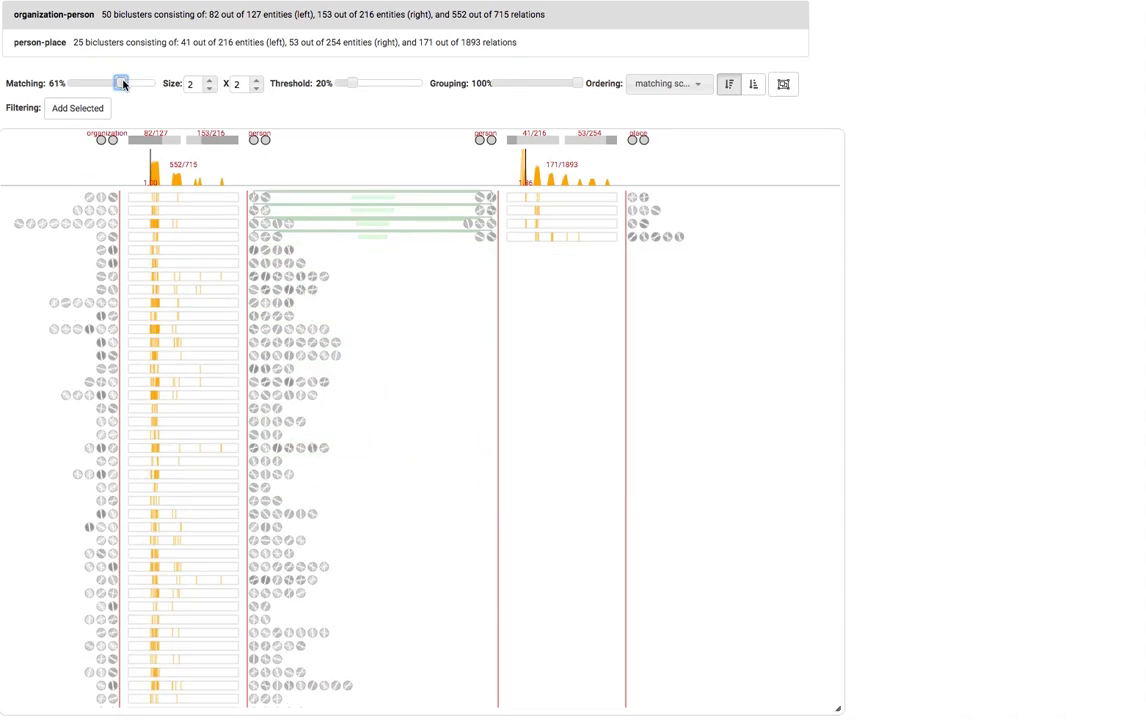
pyautogui.moveTo(123, 84); pyautogui.dragTo(81, 83)
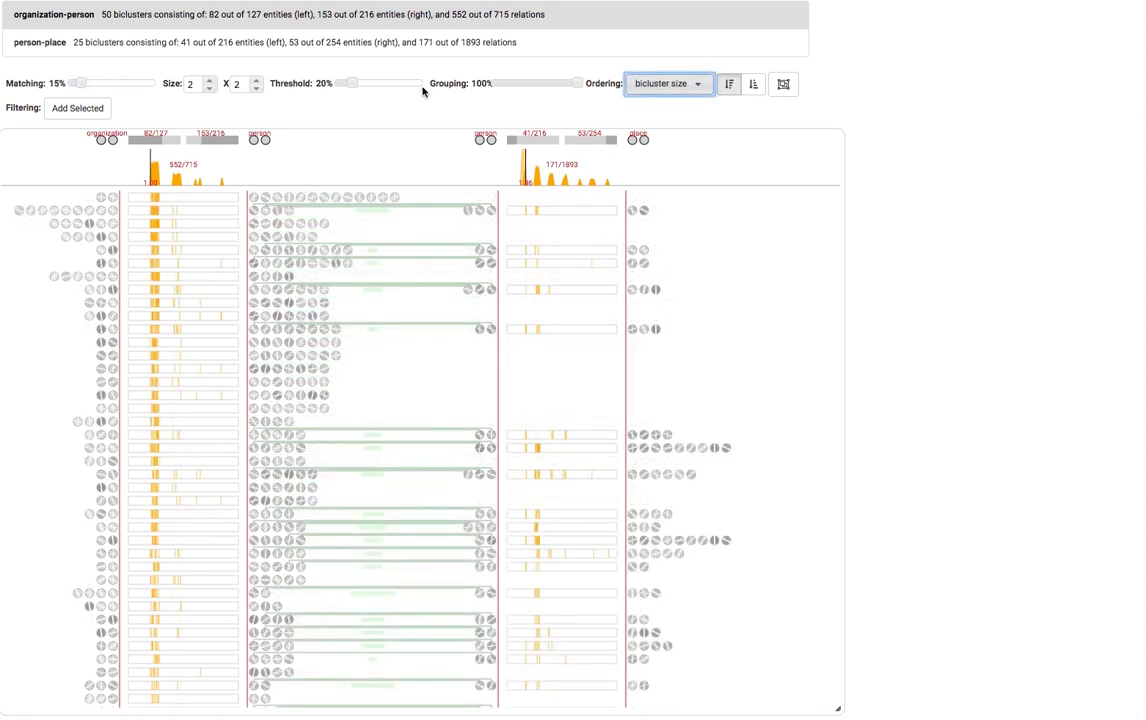
# Select the FBI entity and add it to the filter list
pyautogui.click(332, 152)
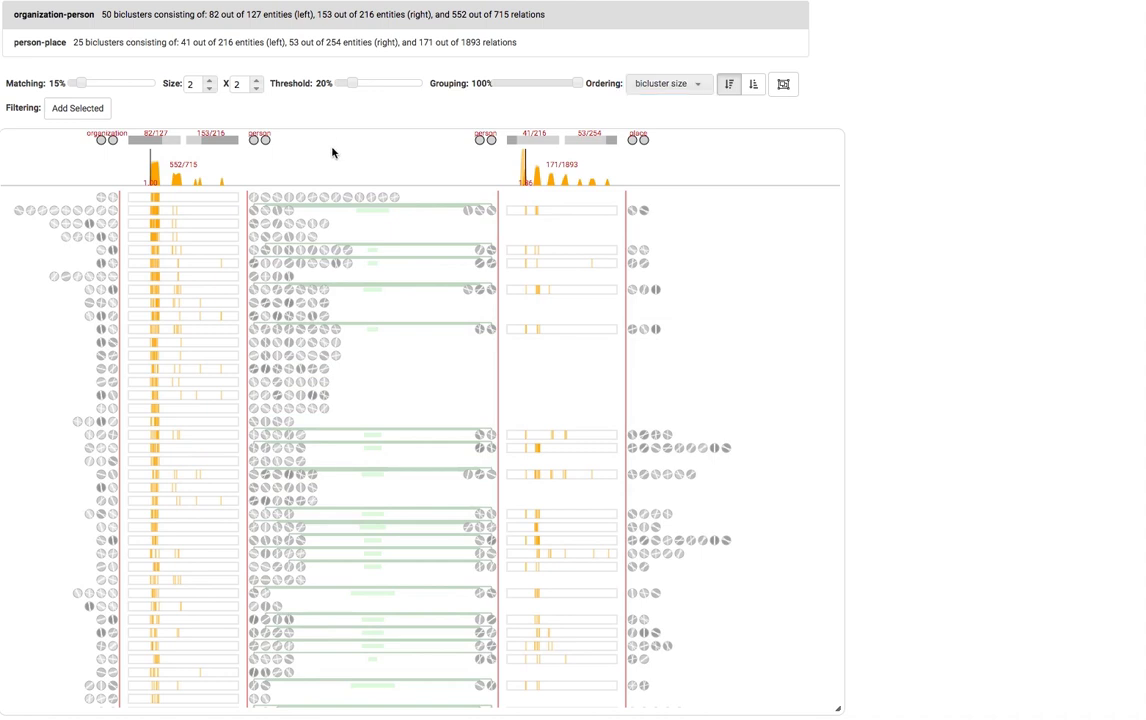
pyautogui.moveTo(101, 266)
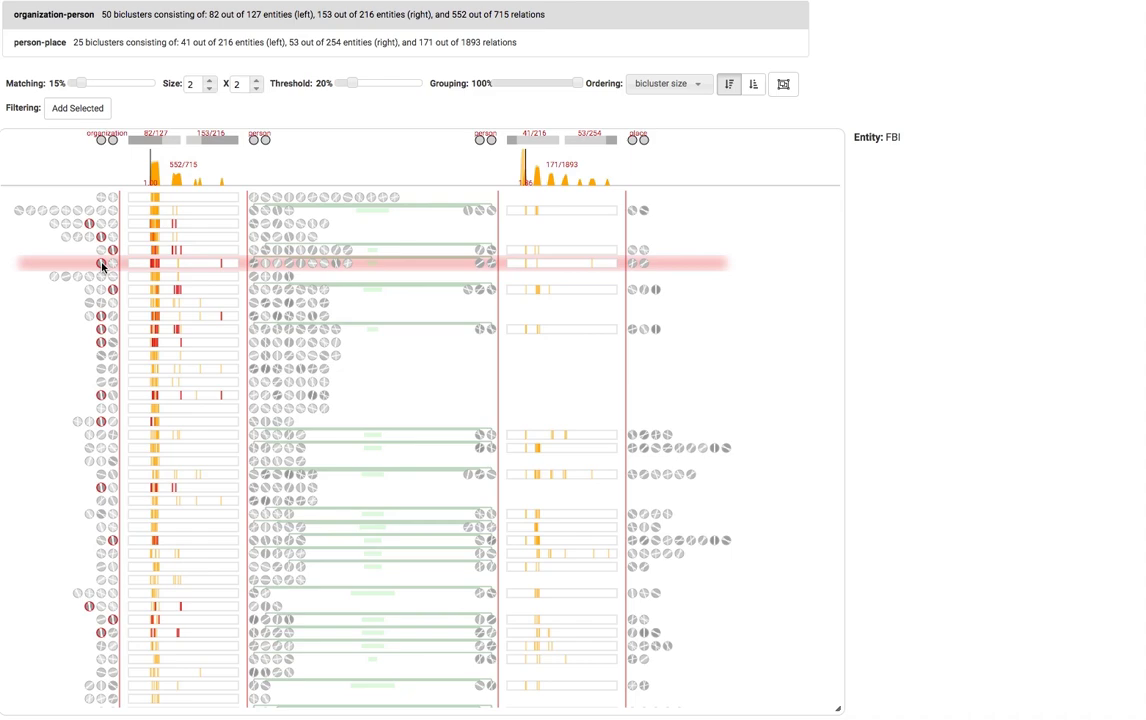
pyautogui.click(101, 266)
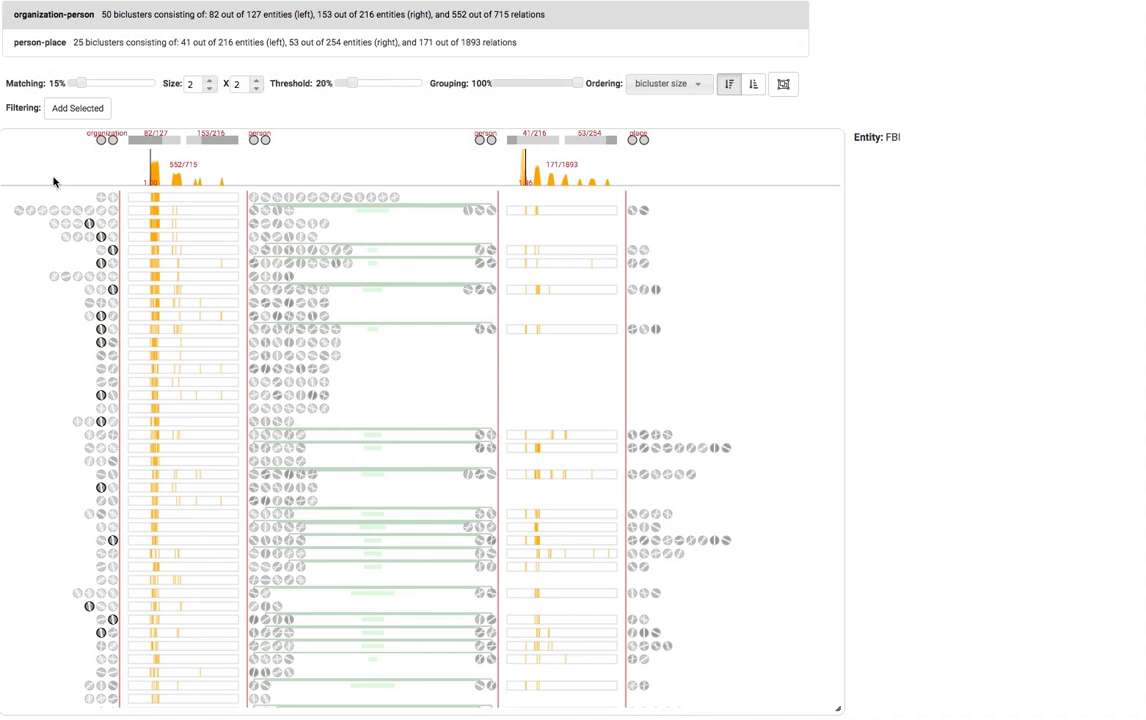
pyautogui.click(77, 108)
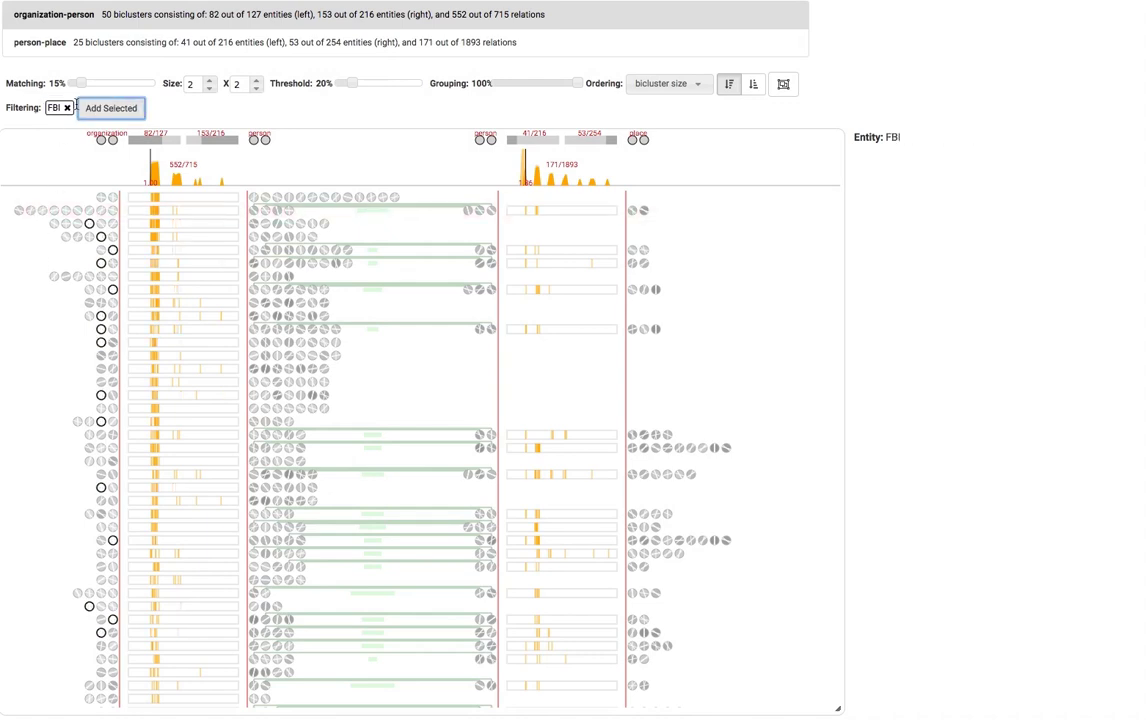
# Select the CIA entity and add it to the filter list as well
pyautogui.click(97, 310)
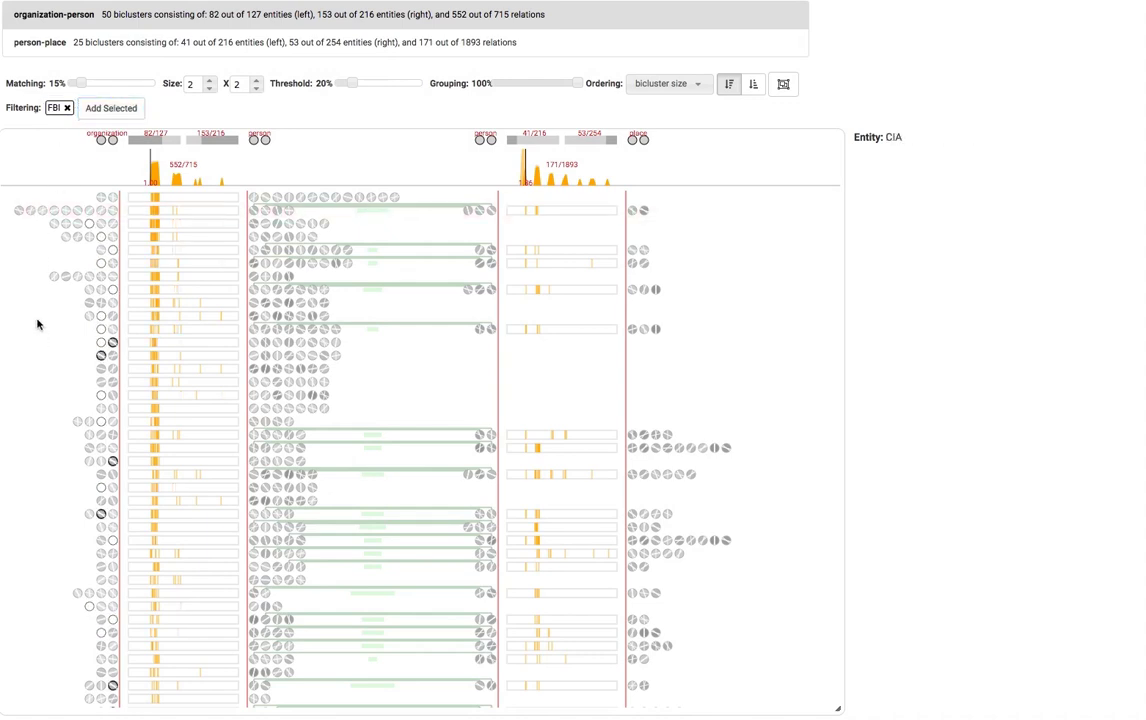
pyautogui.click(117, 112)
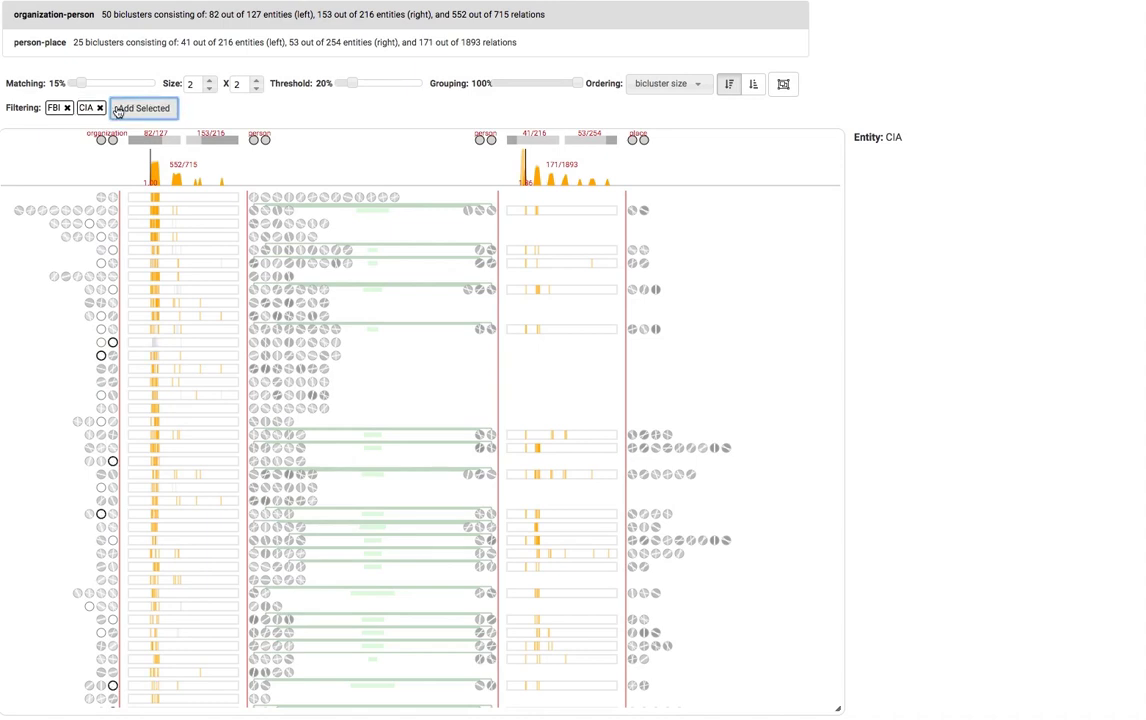
pyautogui.click(64, 355)
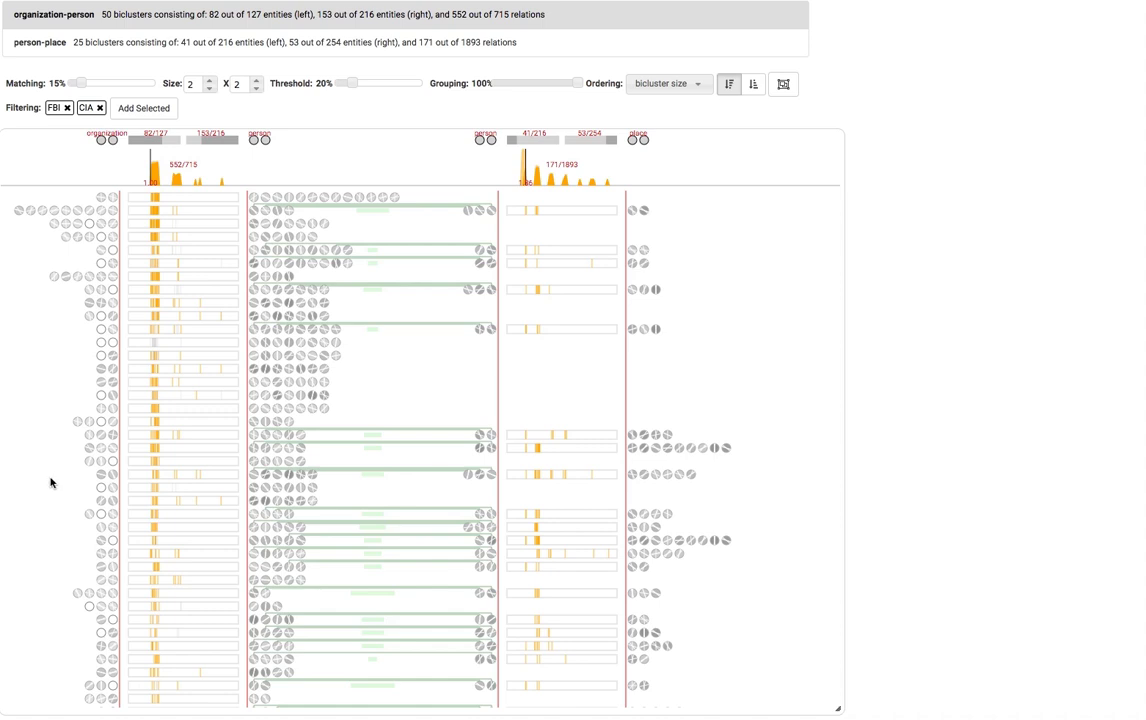
pyautogui.moveTo(112, 633)
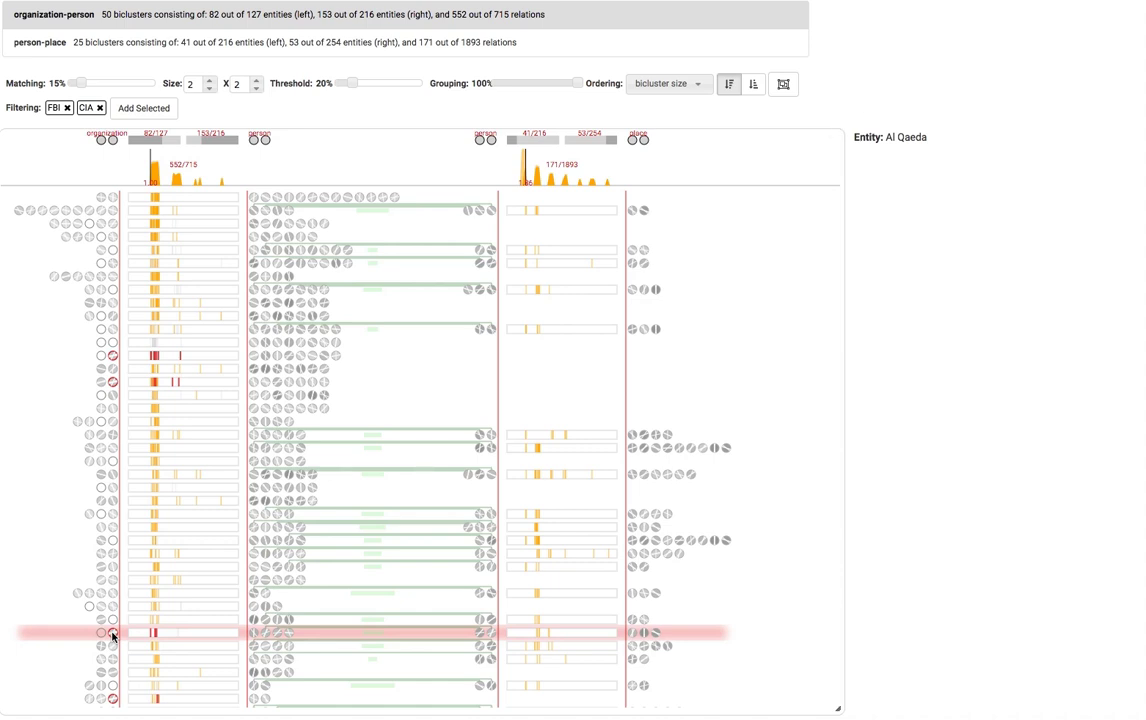
# Pin Al Qaeda as a column, group its biclusters at the top, and pin Central Russia Airlines beside it
pyautogui.click(112, 633)
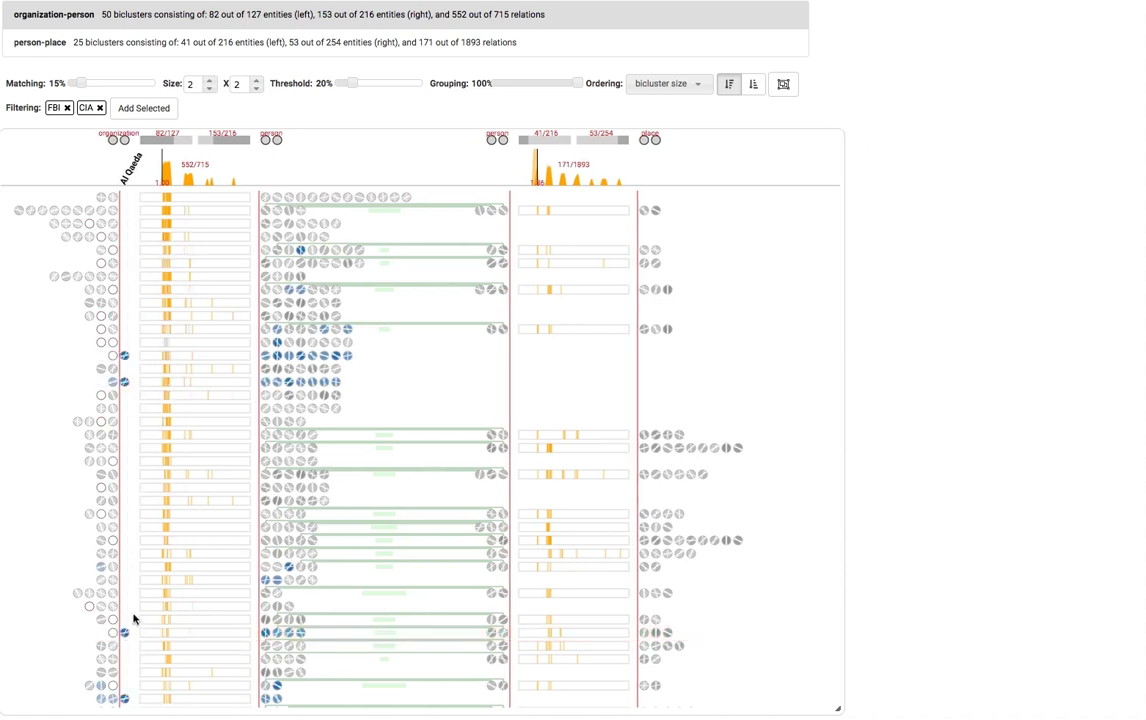
pyautogui.click(136, 171)
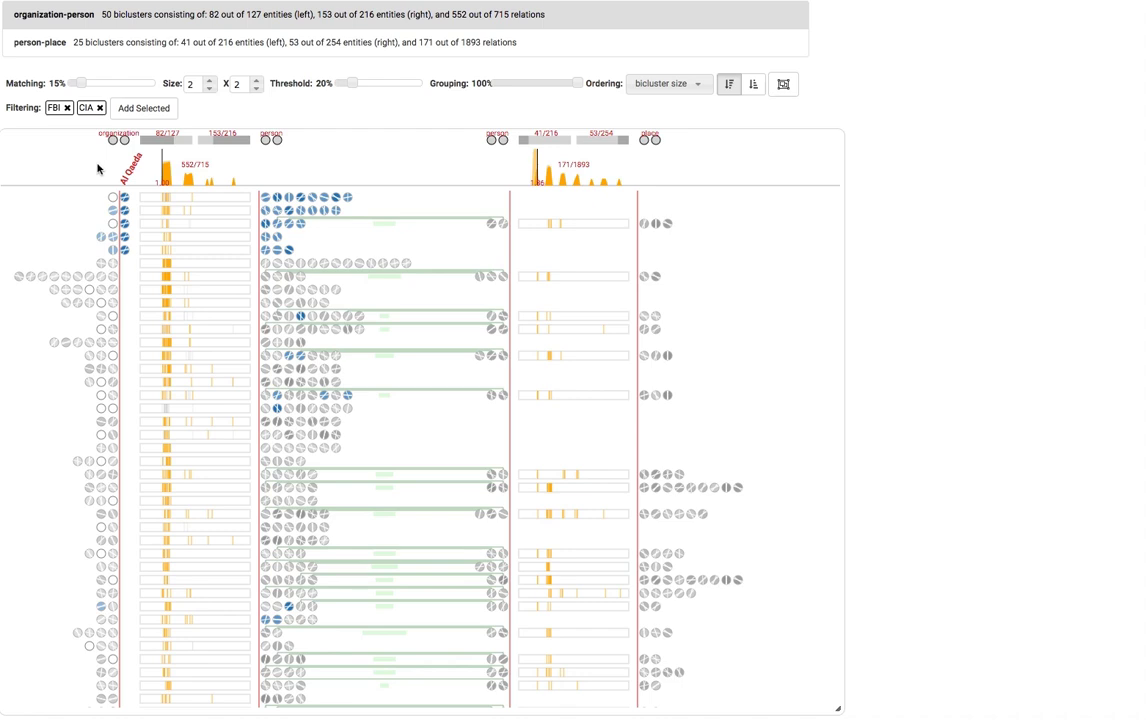
pyautogui.moveTo(113, 250)
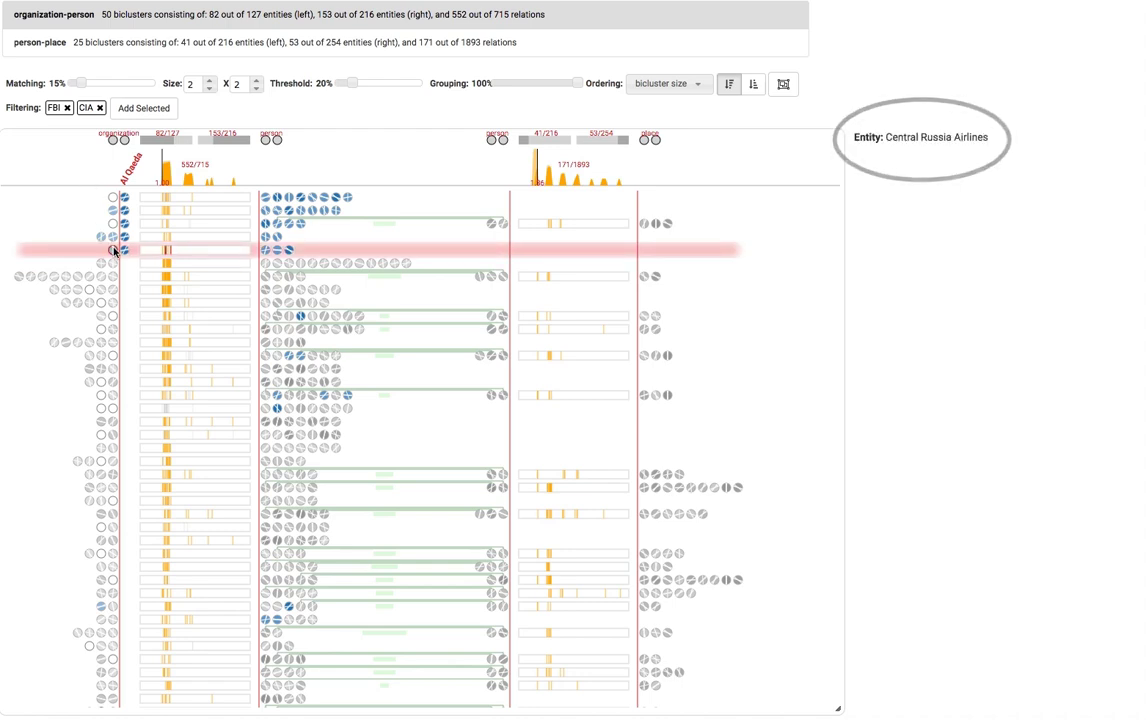
pyautogui.click(113, 250)
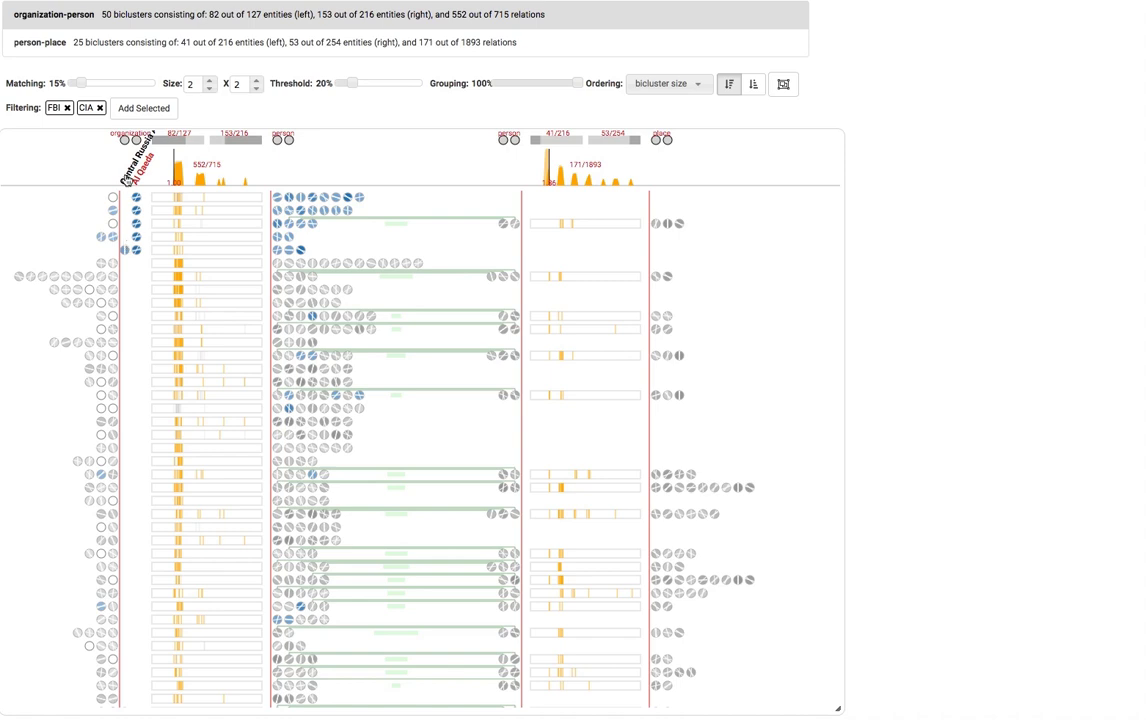
pyautogui.click(115, 162)
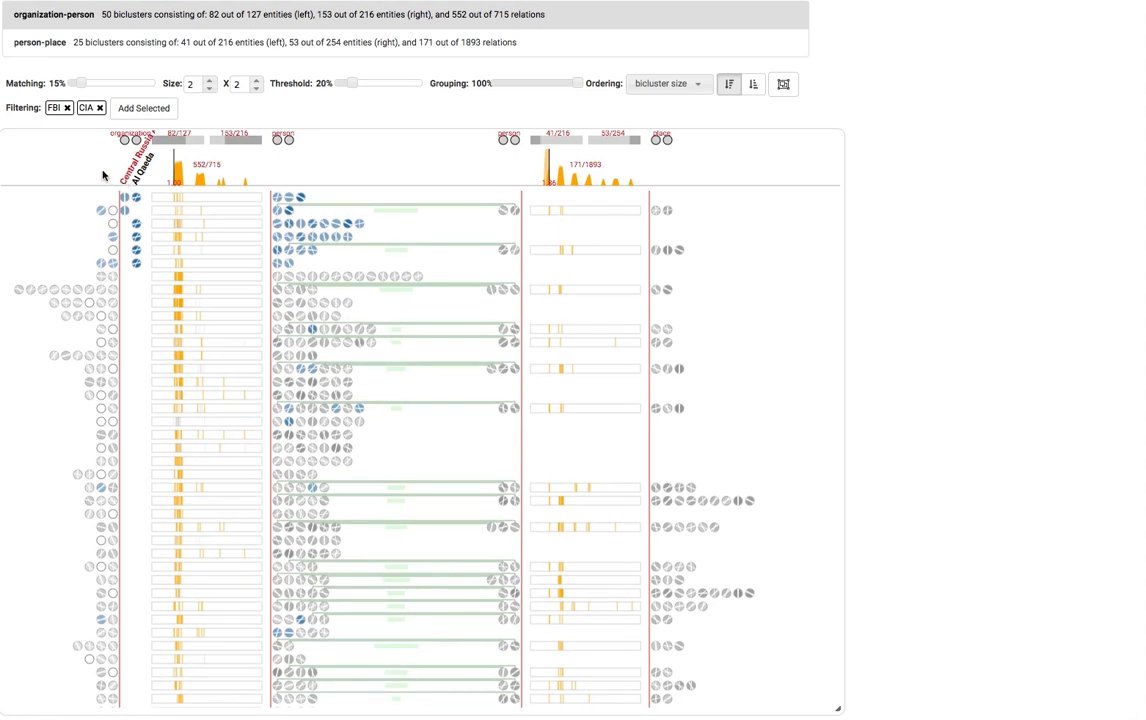
pyautogui.moveTo(303, 200)
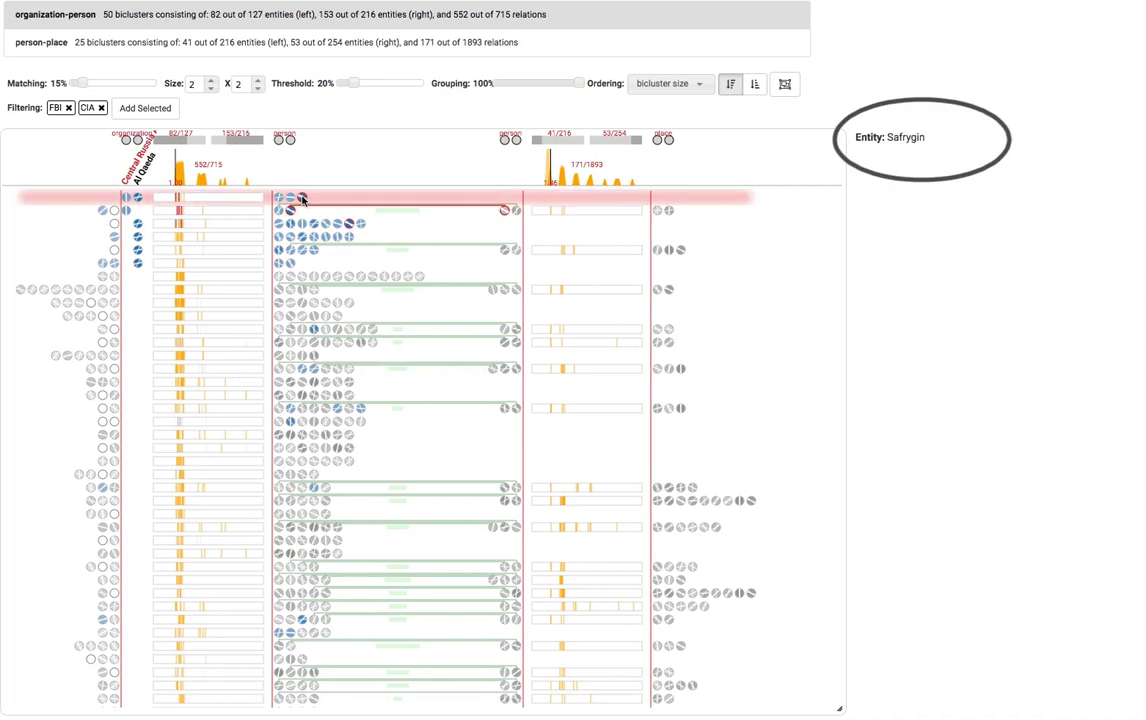
pyautogui.click(302, 198)
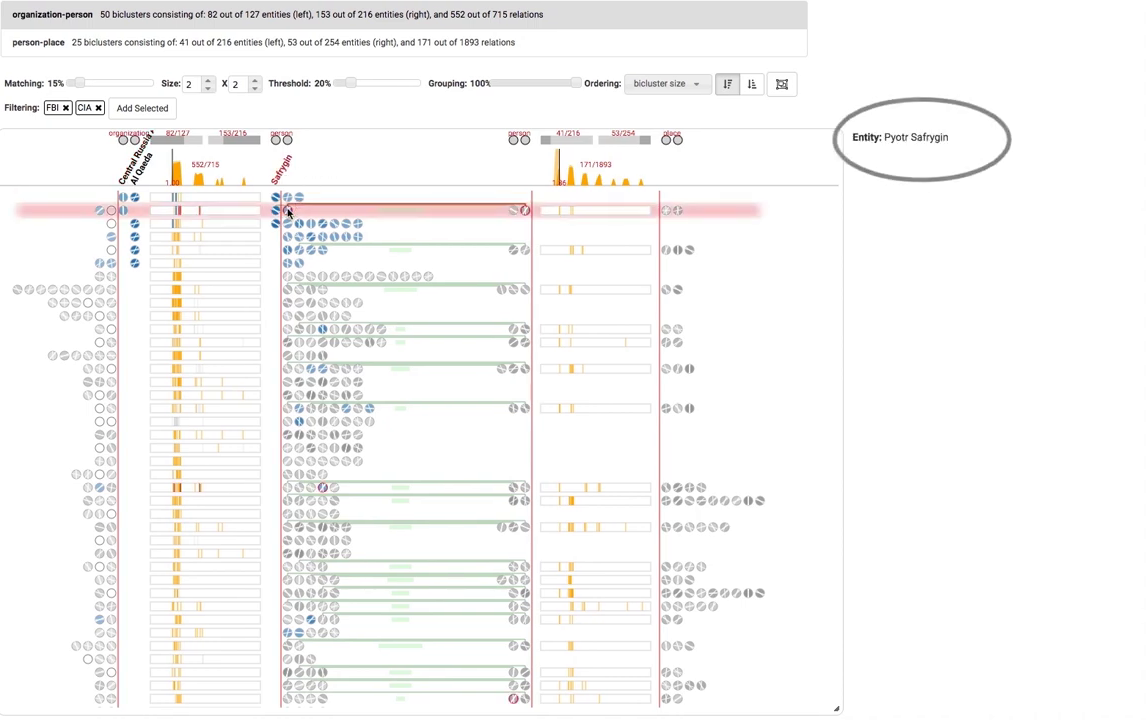
pyautogui.click(288, 212)
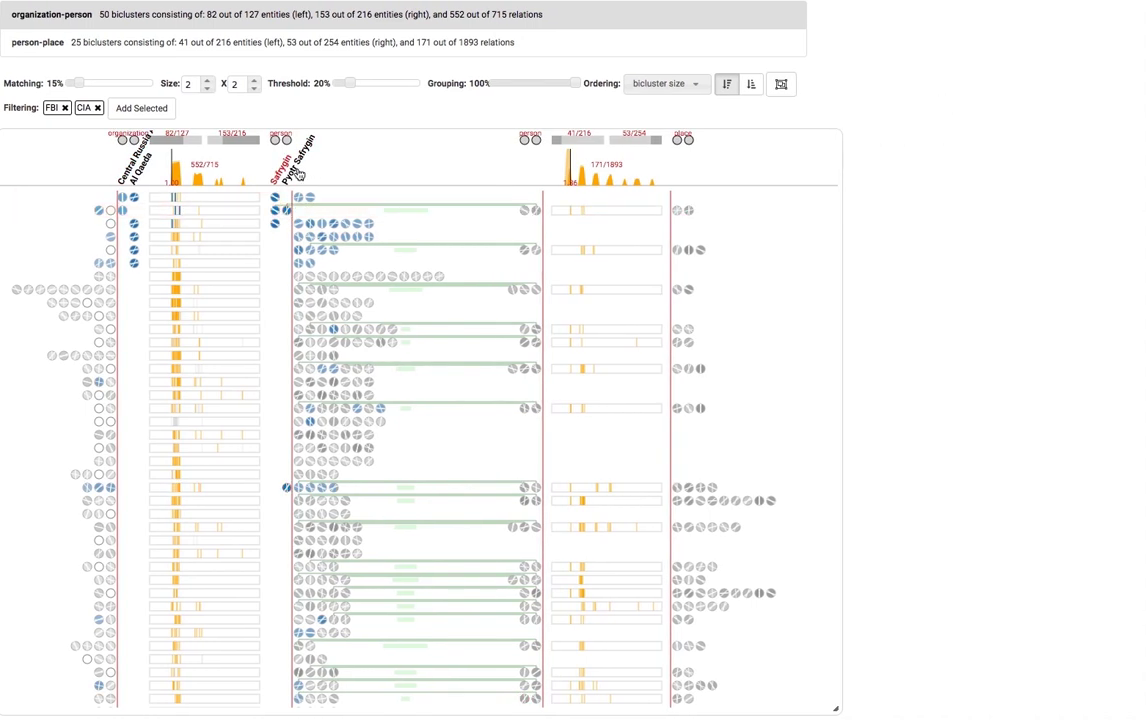
pyautogui.moveTo(243, 200)
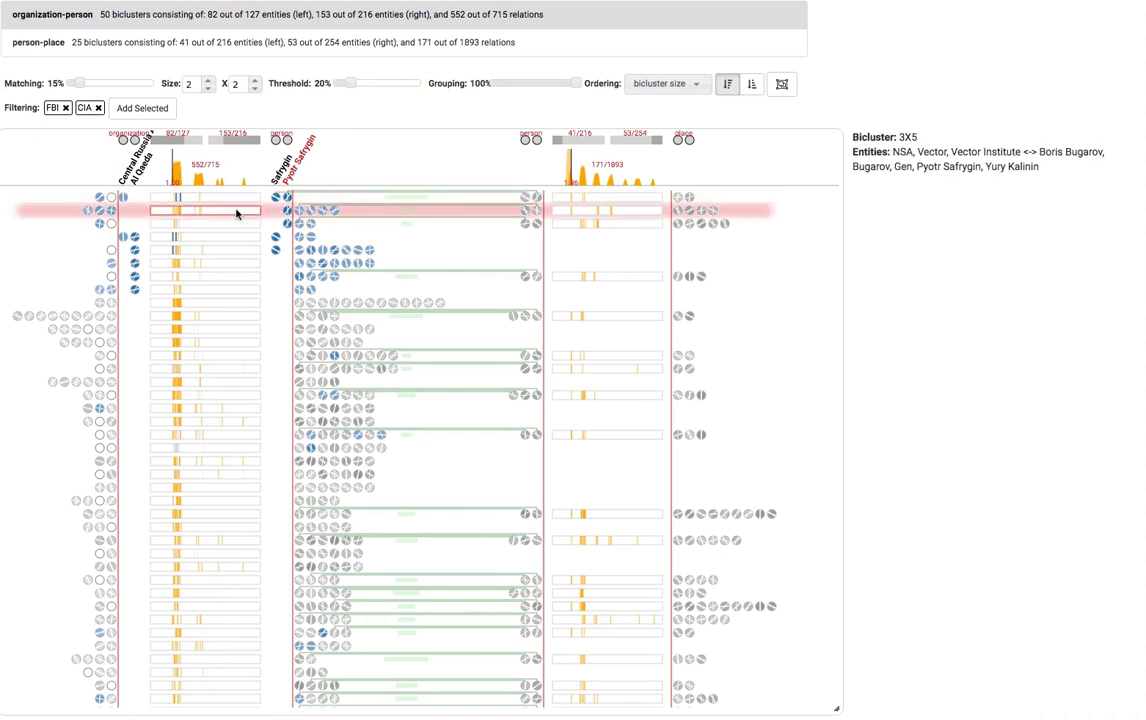
# Open the CIA_41 and CIA_31 reports for the top bicluster, then pin Bugarov
pyautogui.click(236, 213)
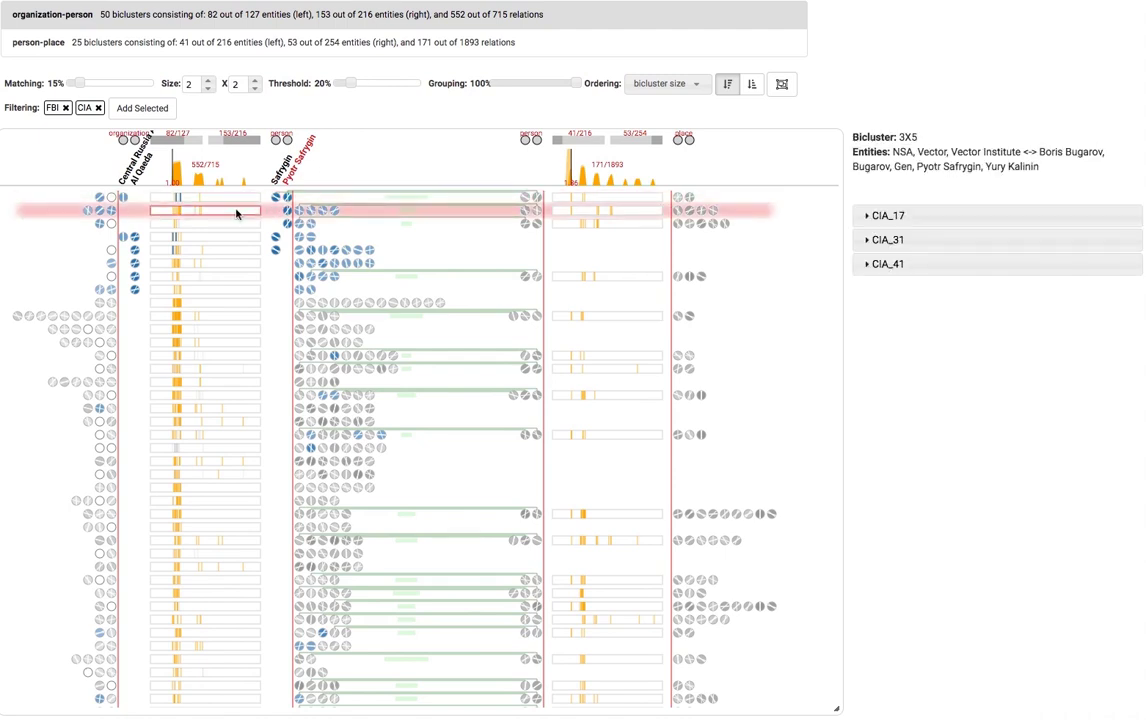
pyautogui.click(870, 263)
pyautogui.click(868, 240)
pyautogui.moveTo(315, 212)
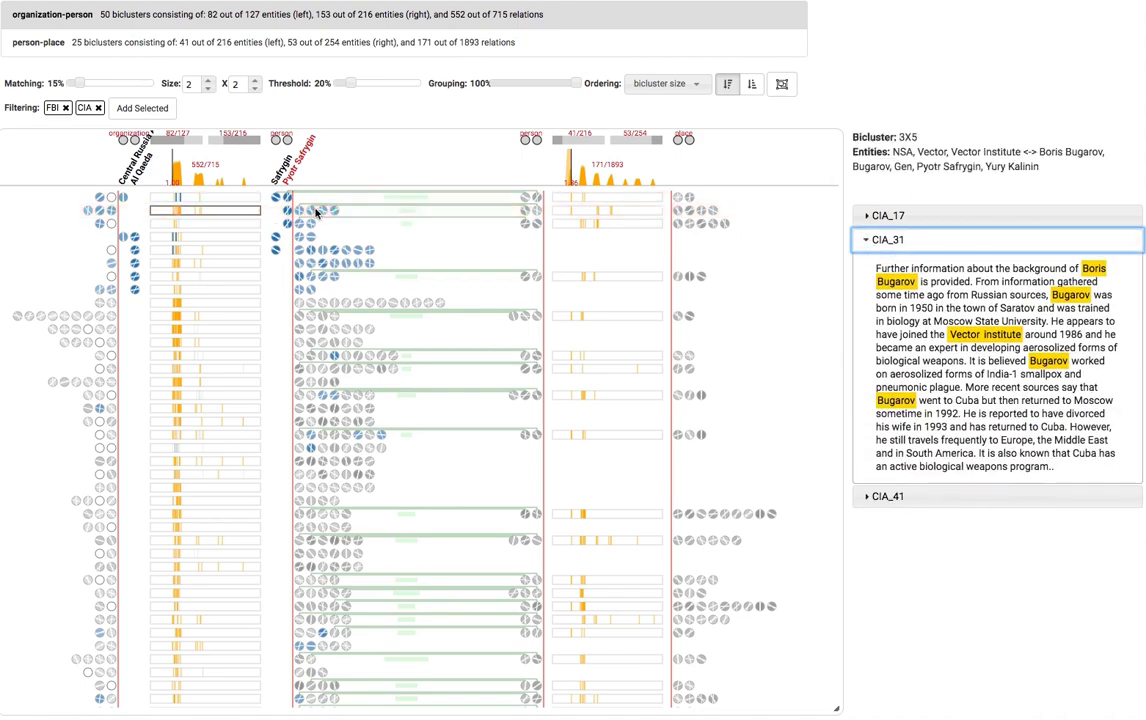
pyautogui.click(312, 211)
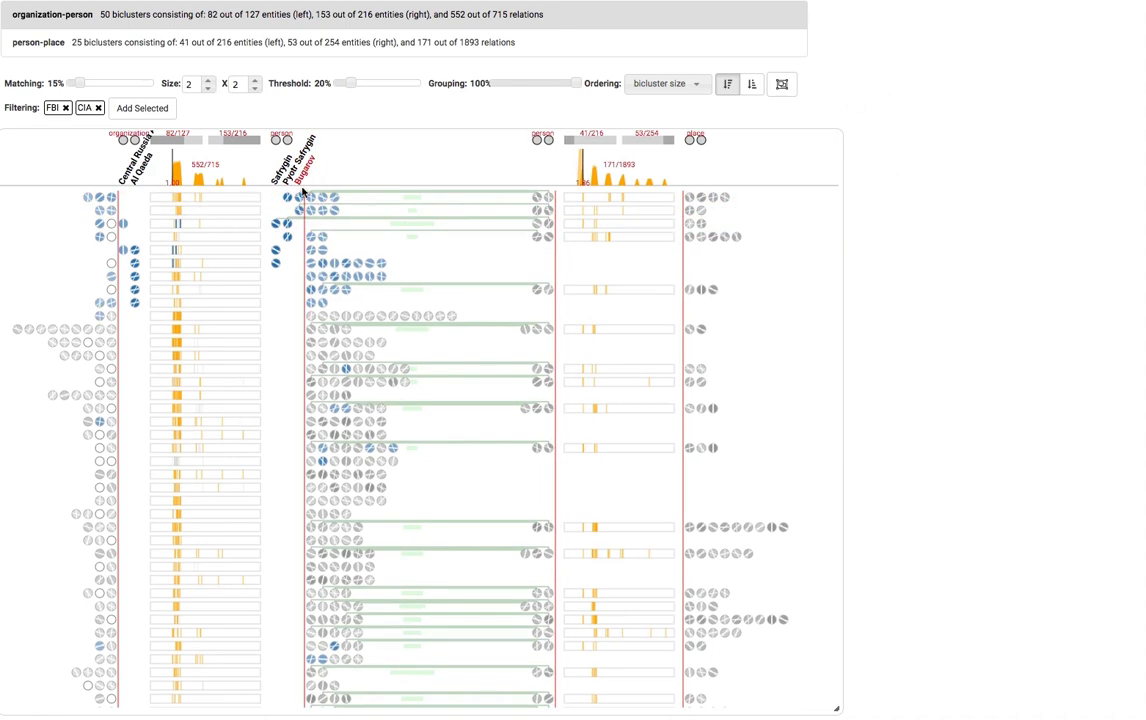
pyautogui.click(540, 200)
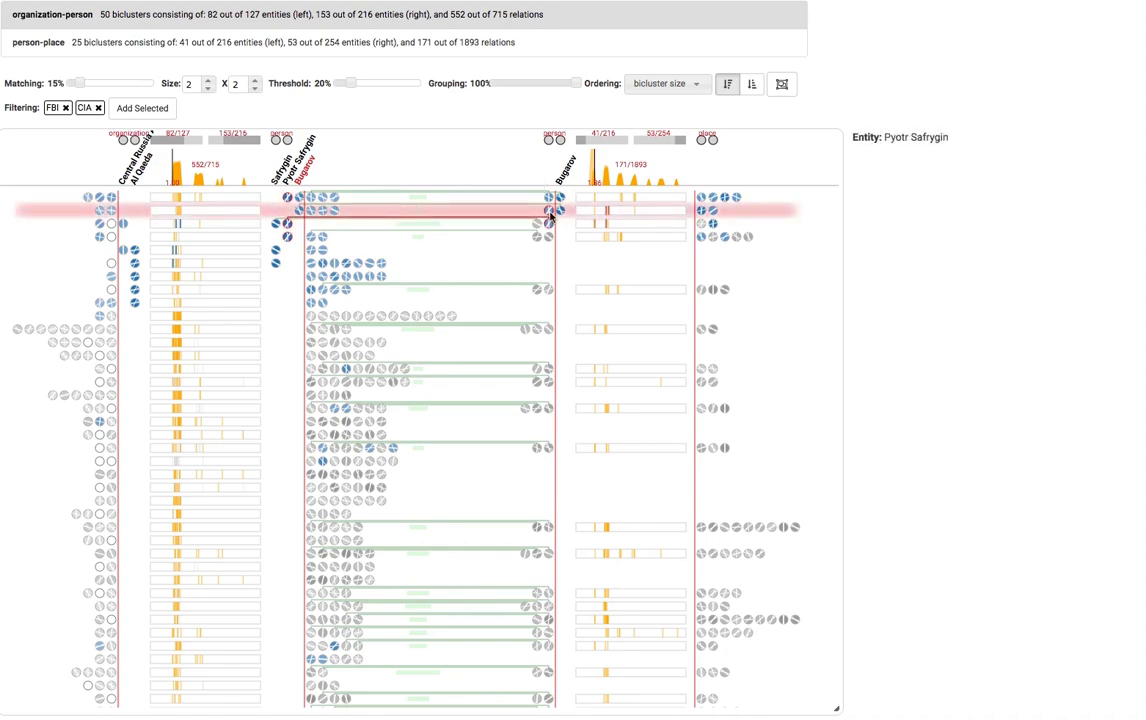
pyautogui.click(550, 215)
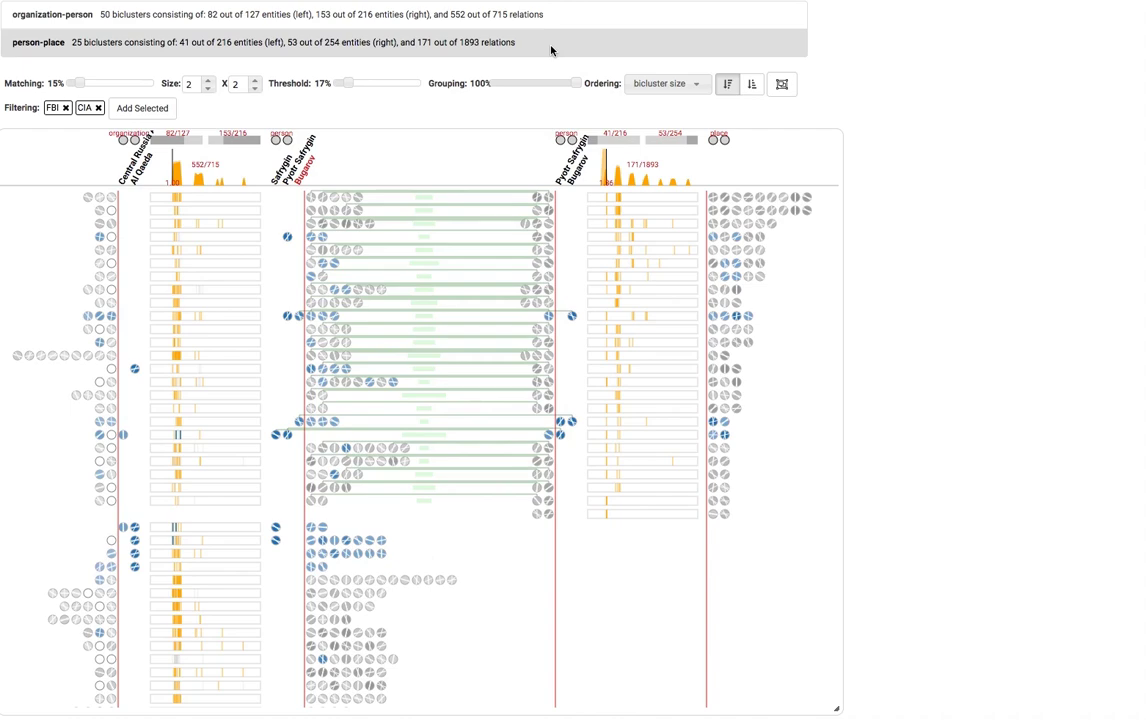
pyautogui.click(575, 172)
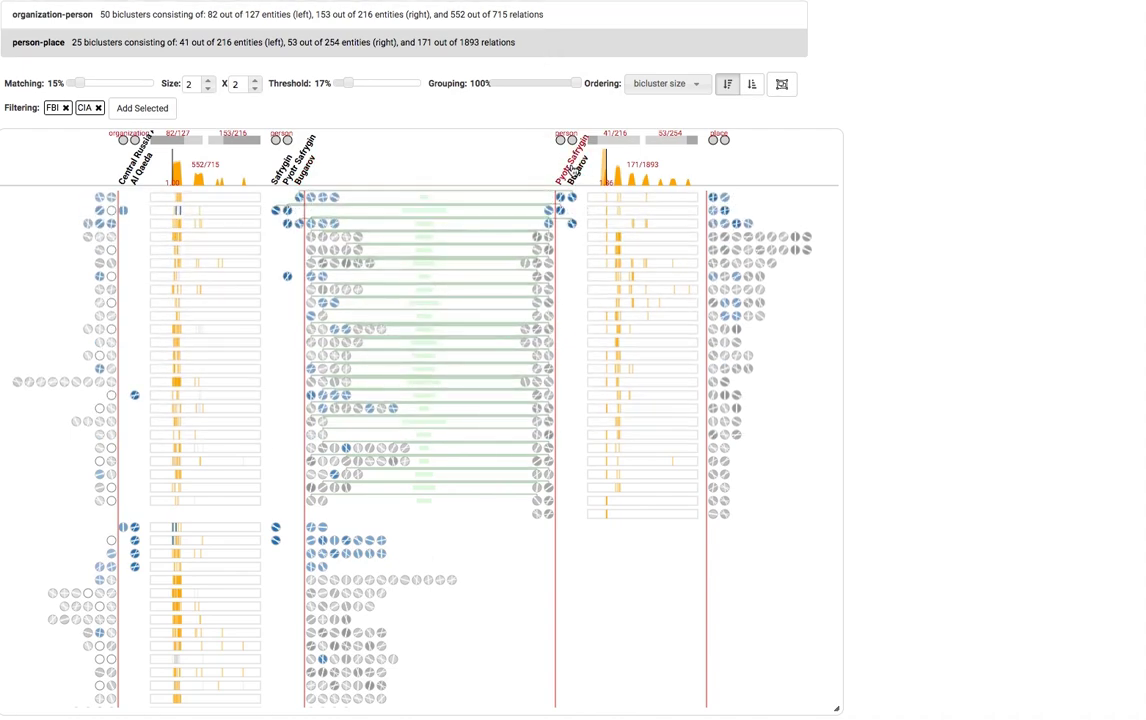
pyautogui.click(714, 199)
# Lower grouping to 91%, pin Havana beside Moscow, and pin Arze as a person column
pyautogui.moveTo(577, 85); pyautogui.dragTo(573, 86)
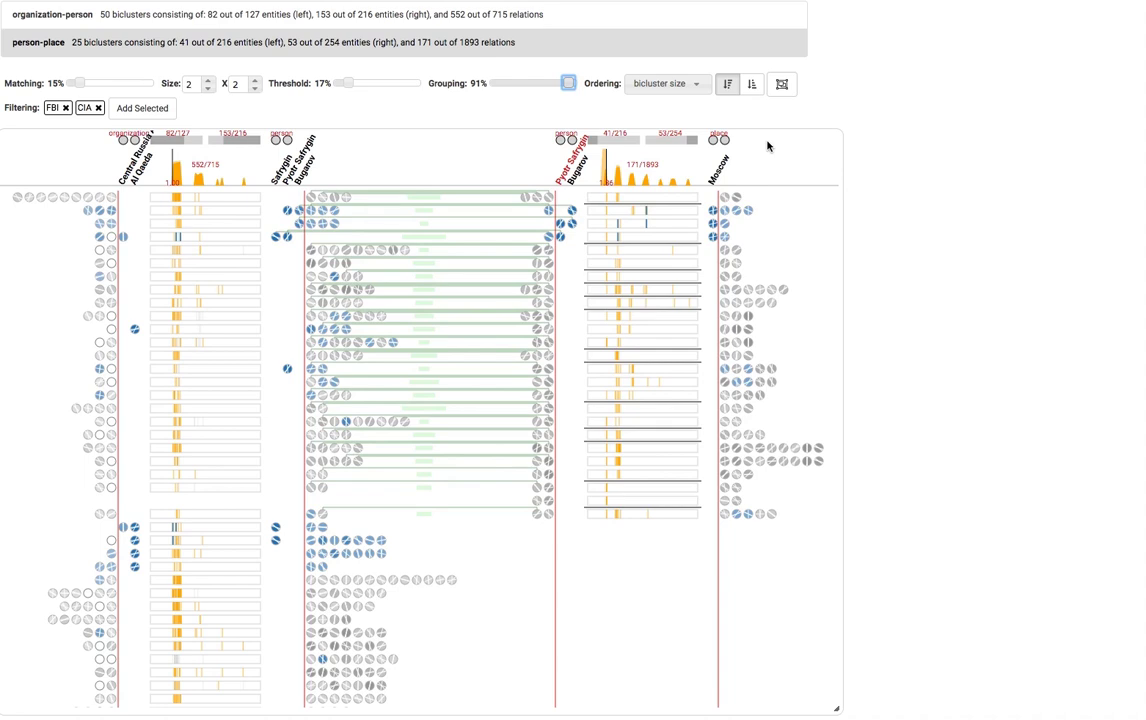
pyautogui.moveTo(734, 213)
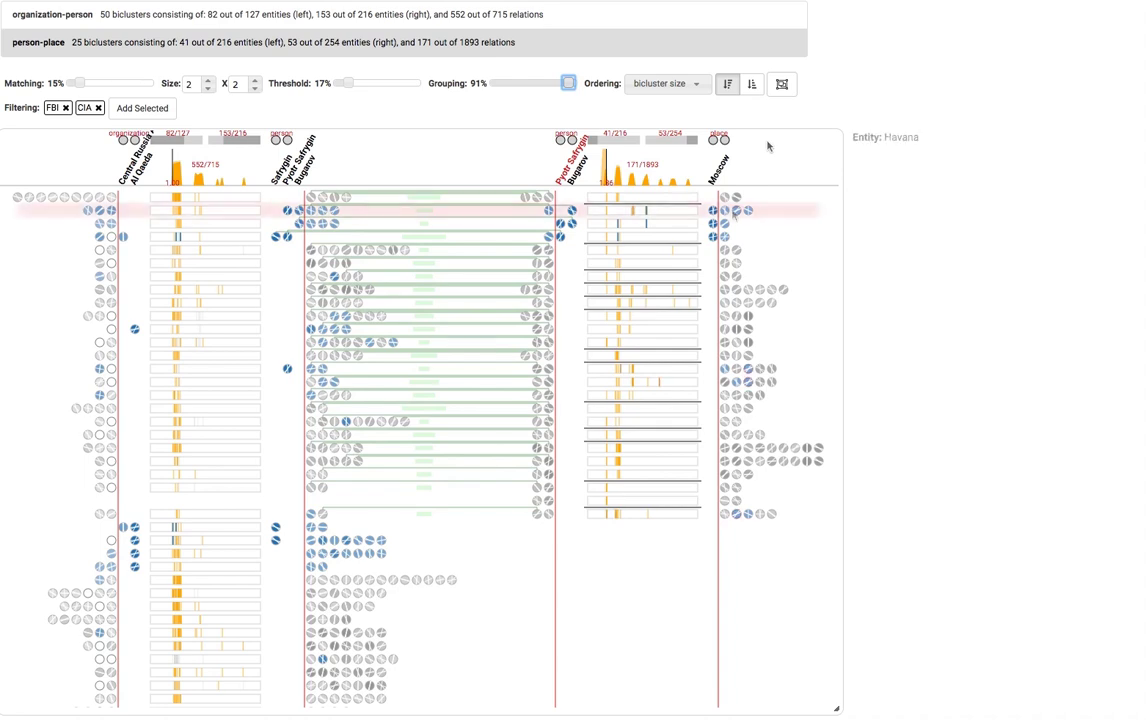
pyautogui.click(734, 213)
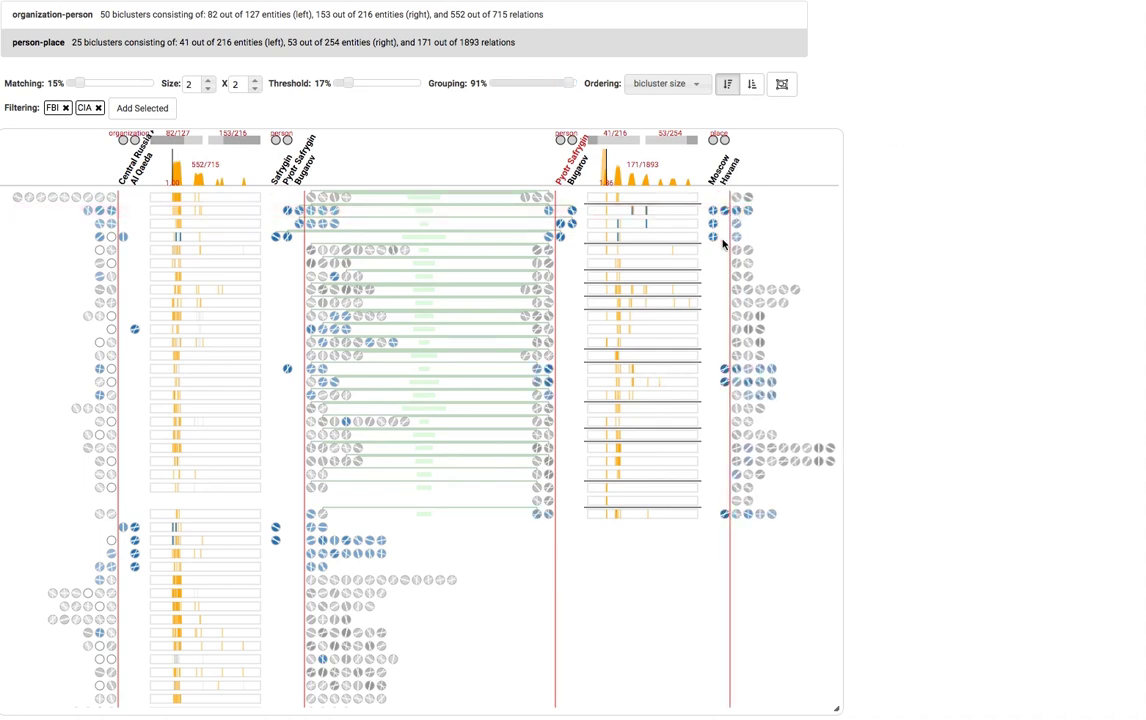
pyautogui.moveTo(725, 372)
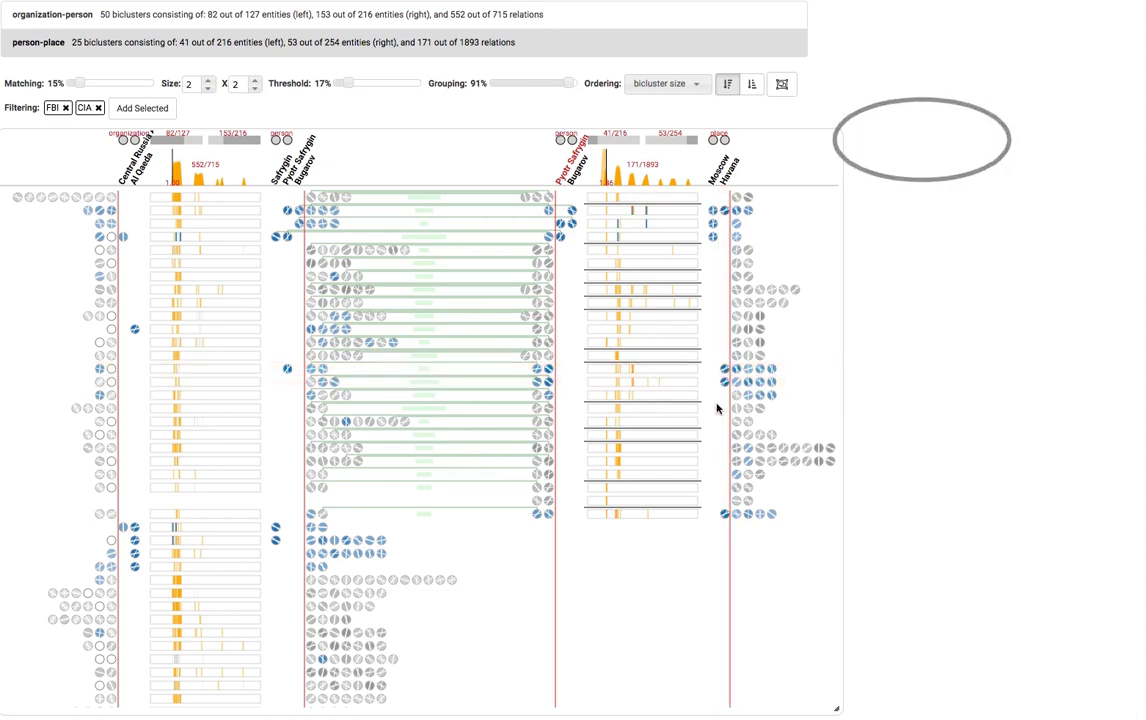
pyautogui.moveTo(551, 388)
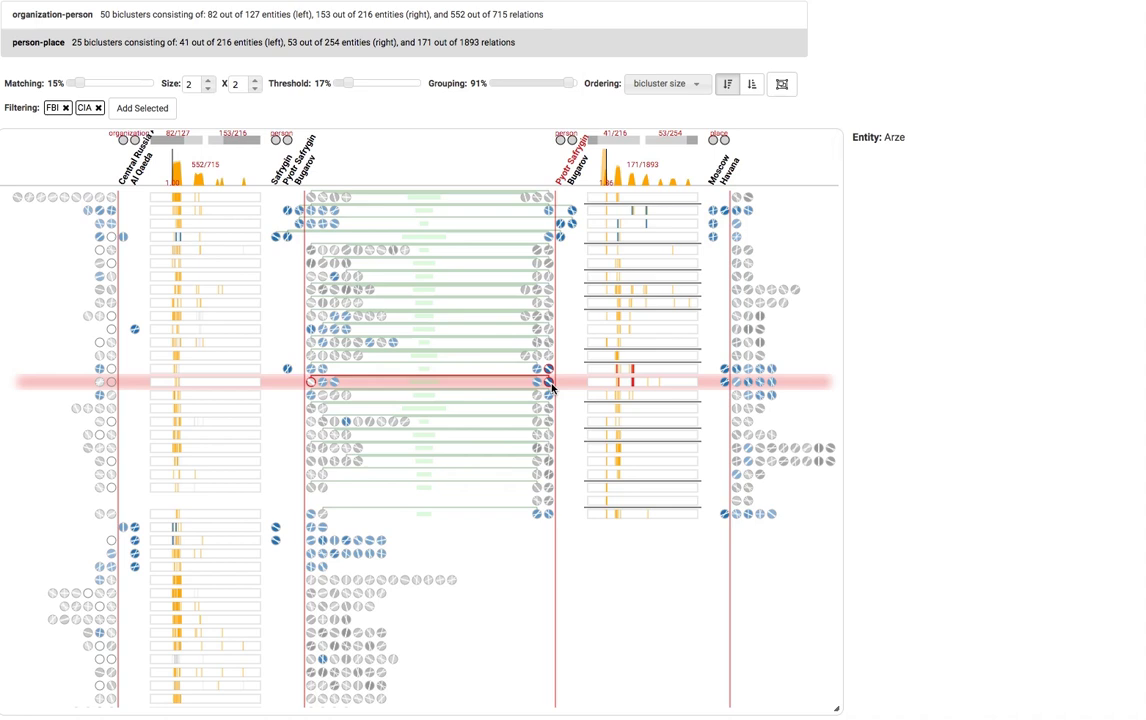
pyautogui.click(551, 388)
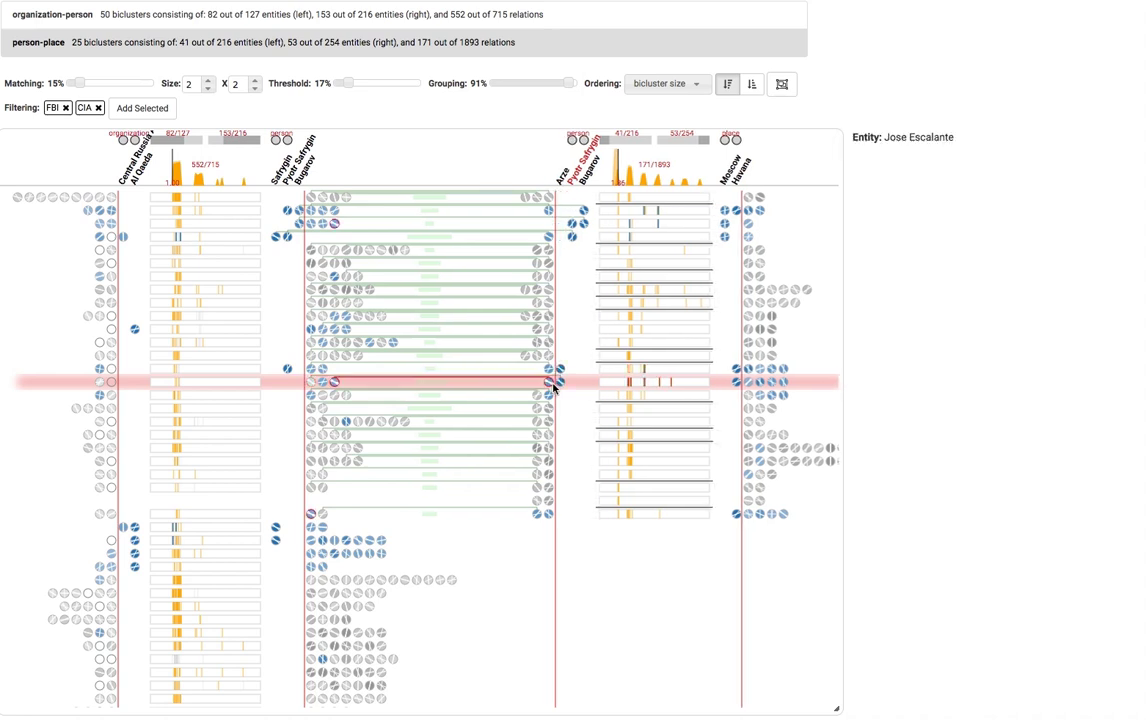